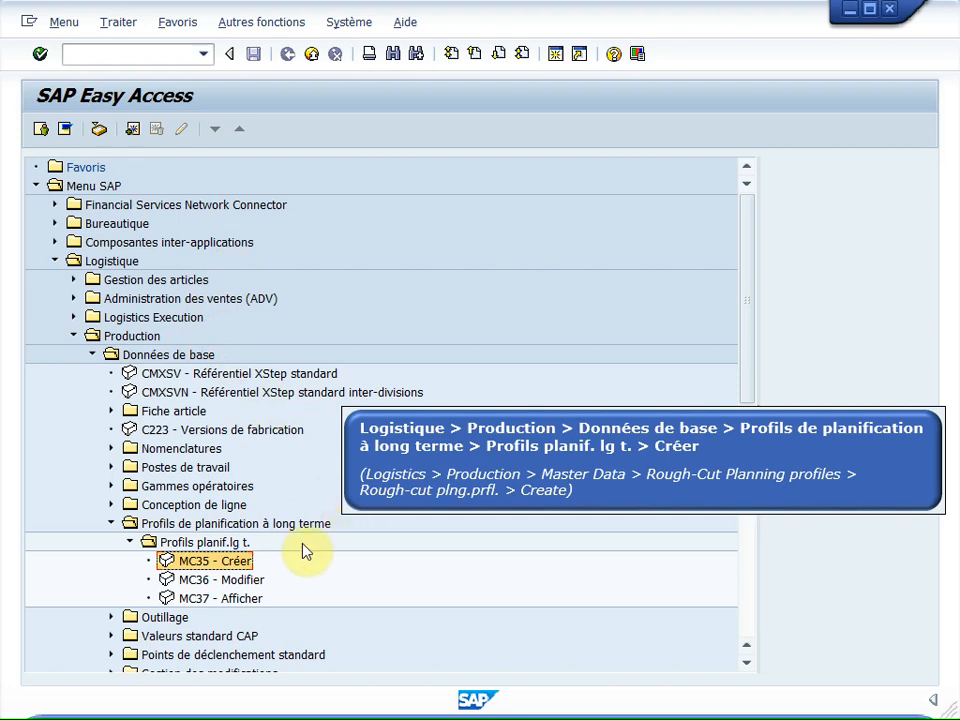
Start creating a rough-cut planning profile (MC35) for product group GRP-NRG-EX in division 00PT
double_click(240, 566)
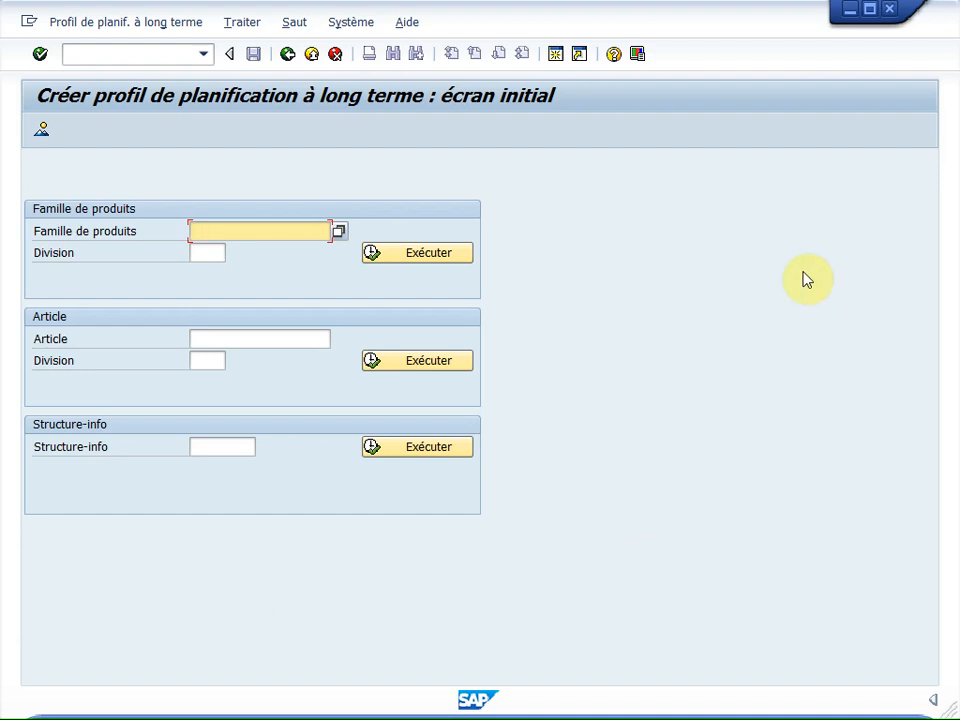
type("GRP-NRG-EX")
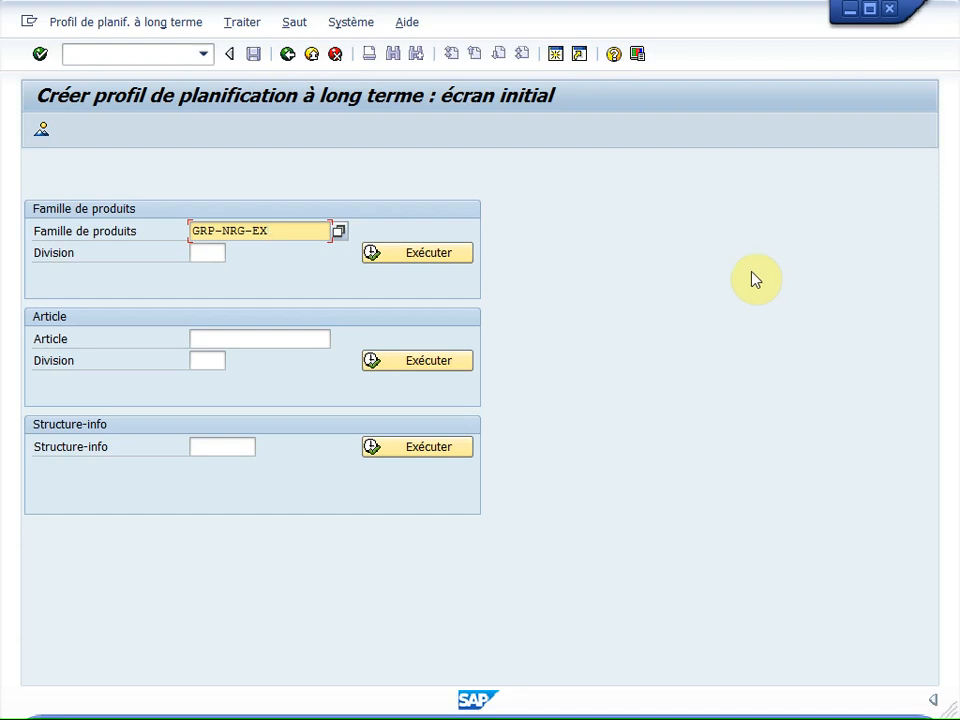
left_click(209, 253)
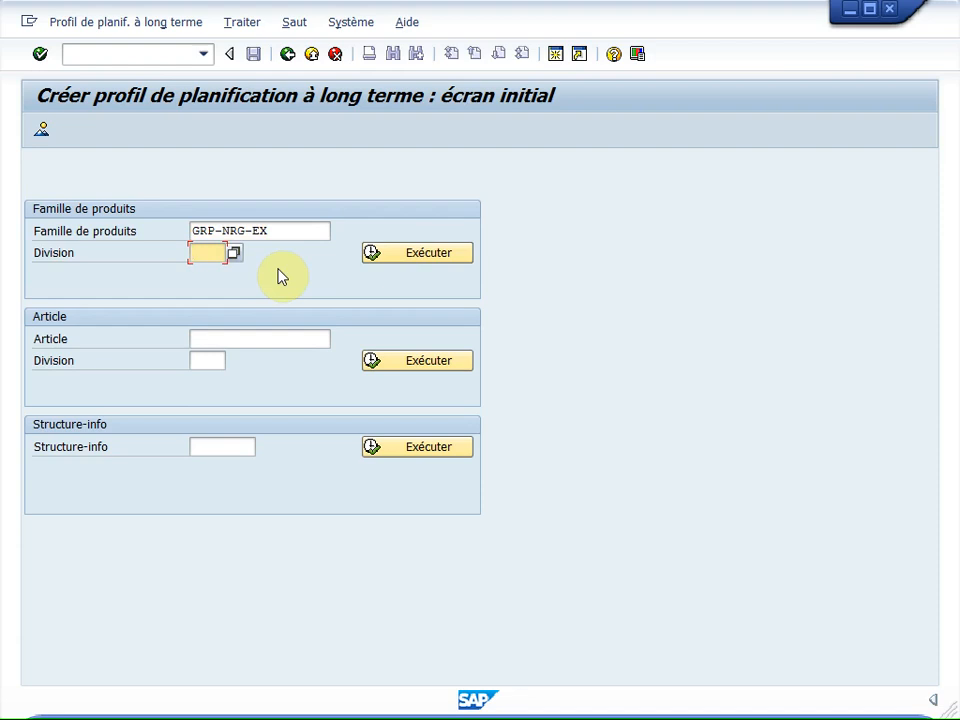
type("00PT")
left_click(441, 256)
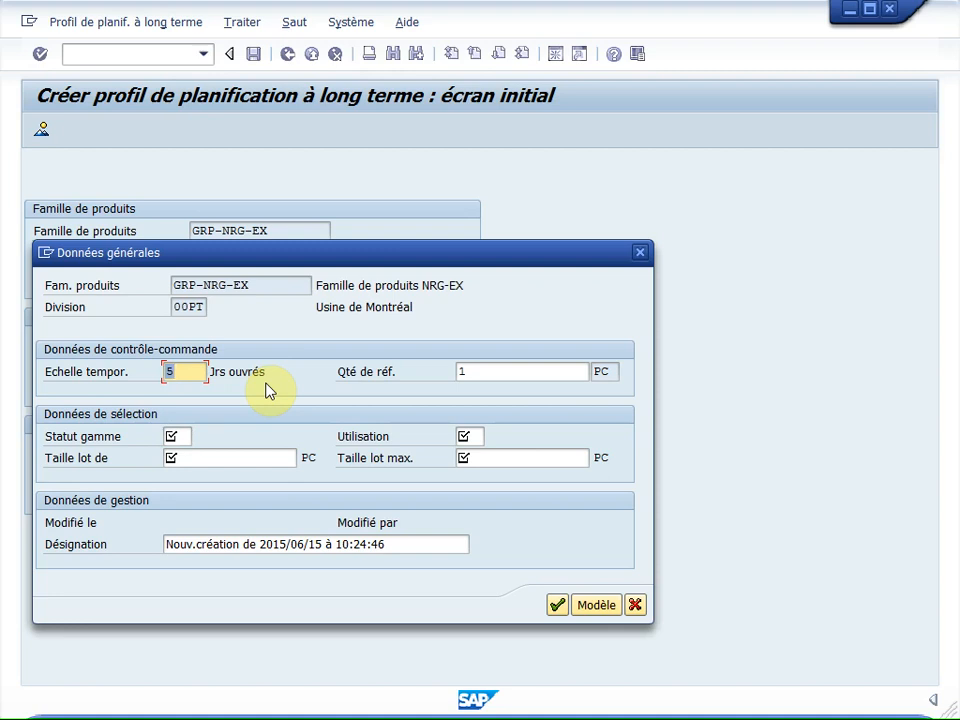
Set the profile's time scale (Echelle tempor.) to 7 working days and its reference quantity to 1000 PC
type("7")
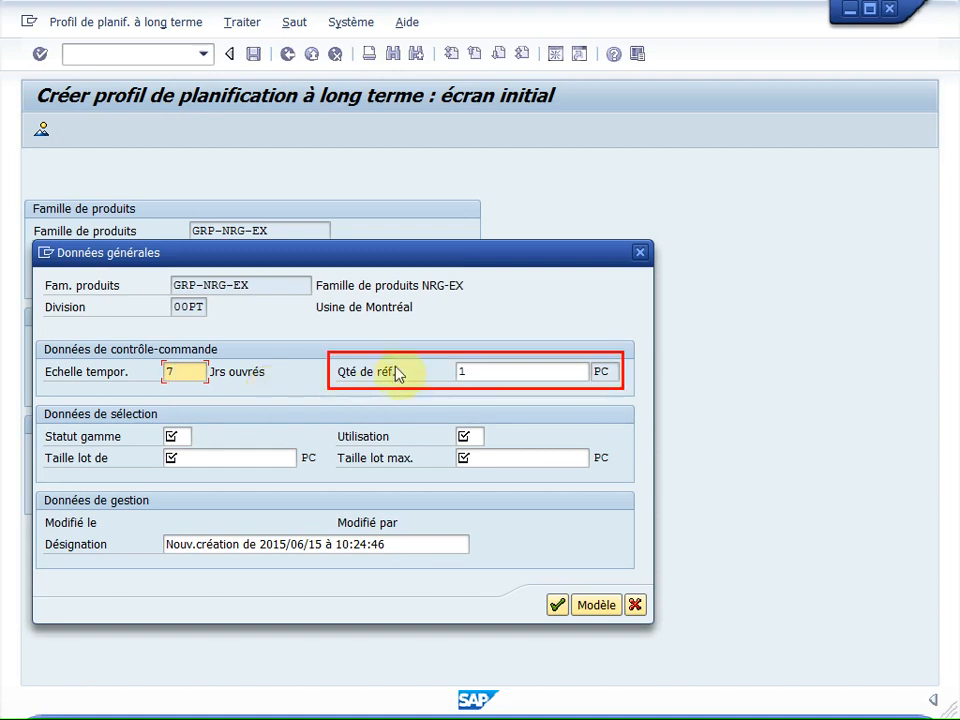
left_click(483, 372)
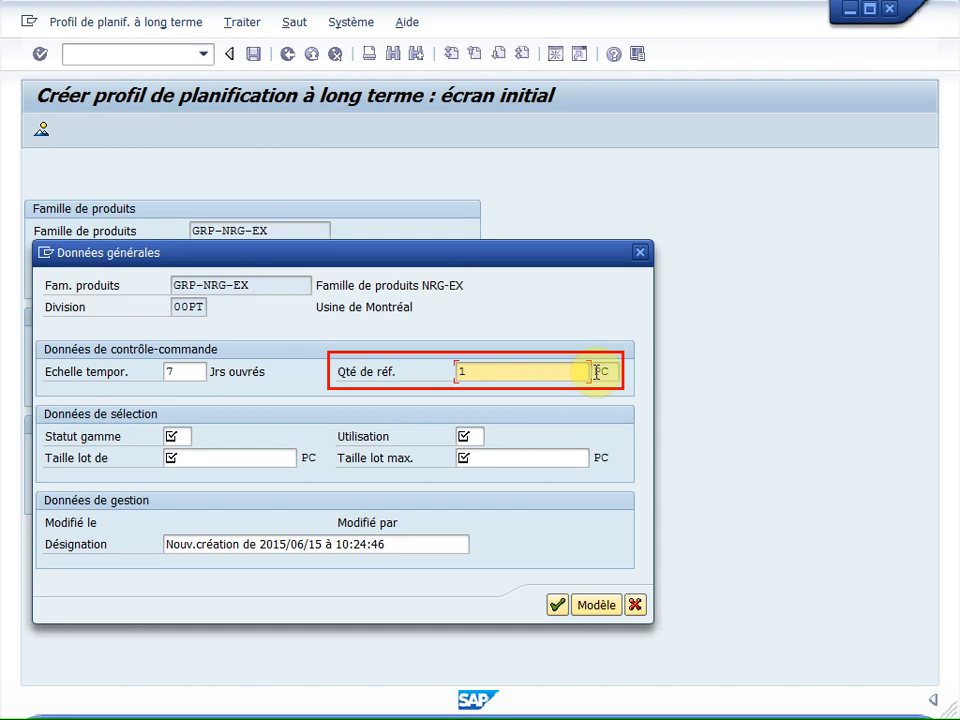
type("000")
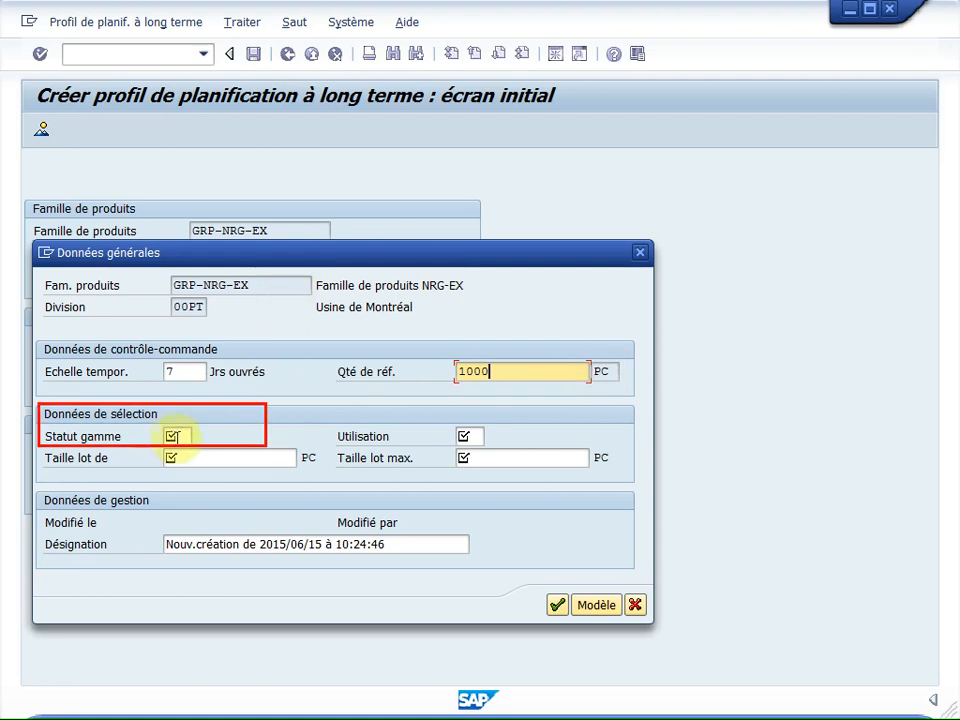
Choose routing status 4, OK pour toutes fonctions, from the possible values for Statut gamme
left_click(184, 435)
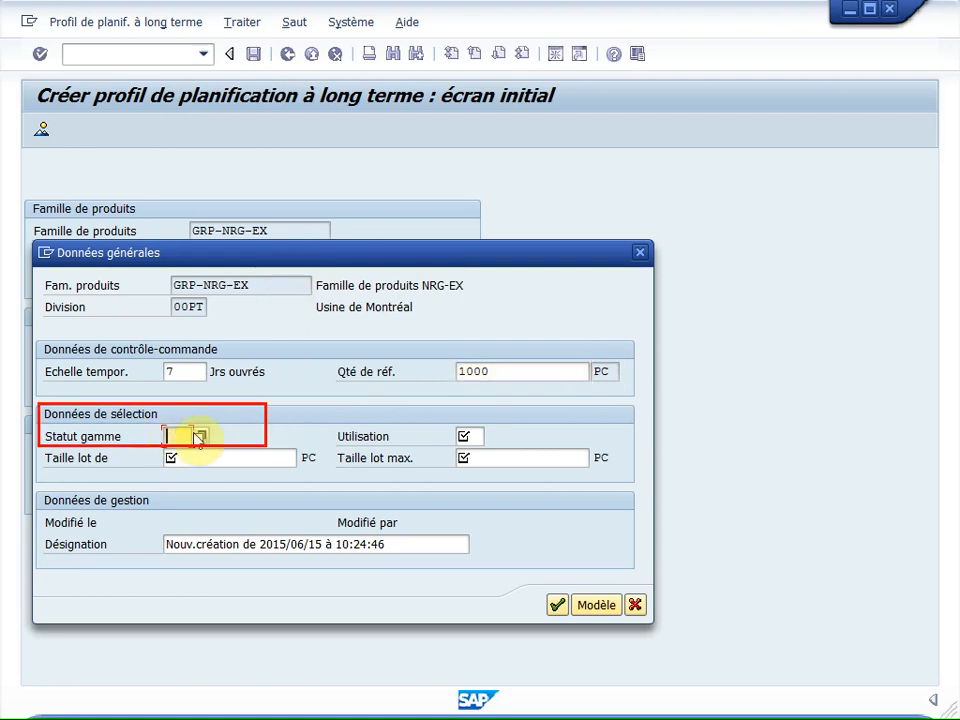
left_click(201, 437)
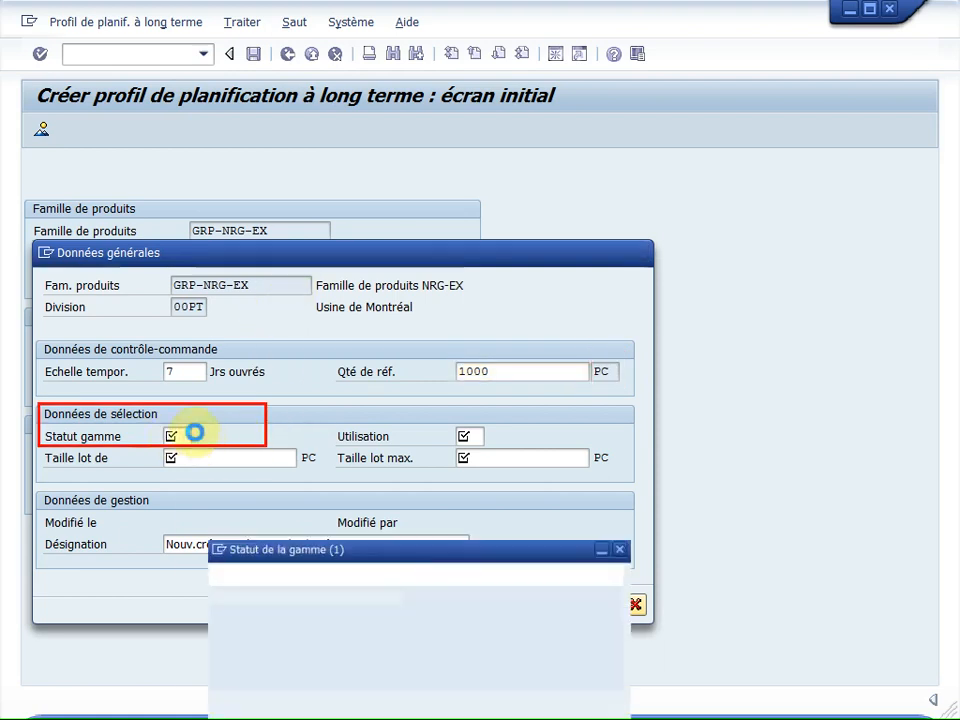
left_click_drag(388, 430, 463, 163)
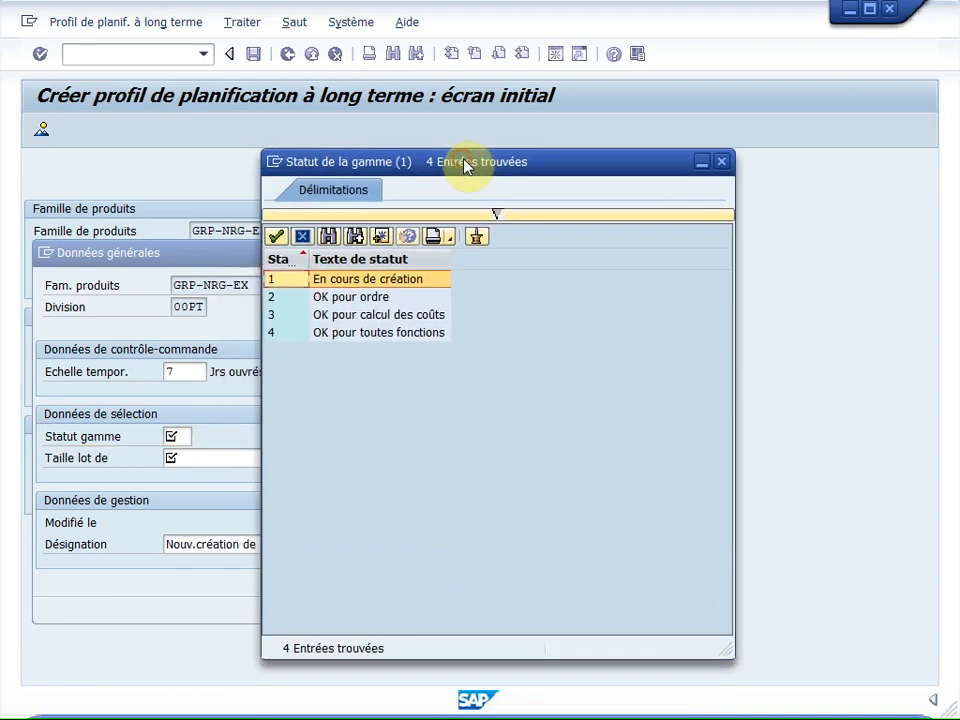
left_click(398, 342)
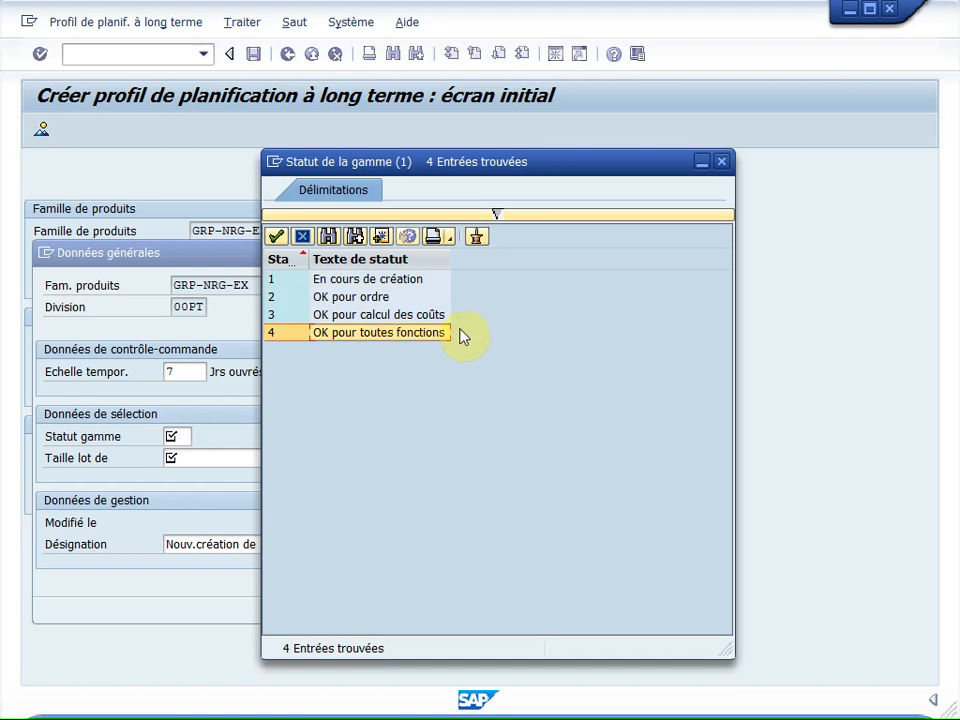
left_click(276, 238)
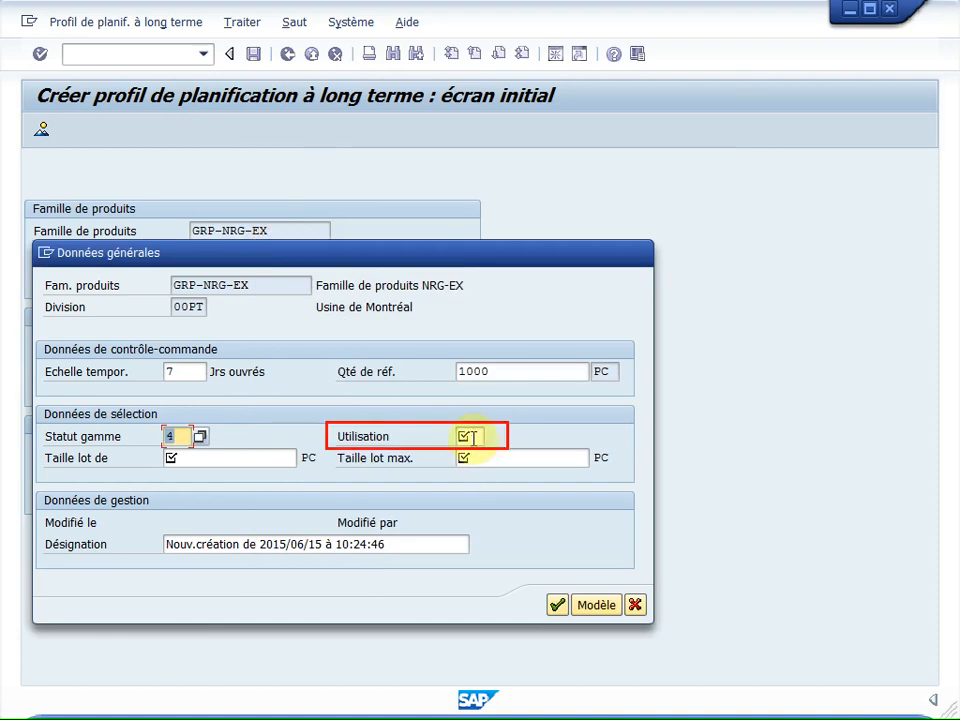
Choose routing usage 1, Fabrication, from the possible values for Utilisation
left_click(471, 437)
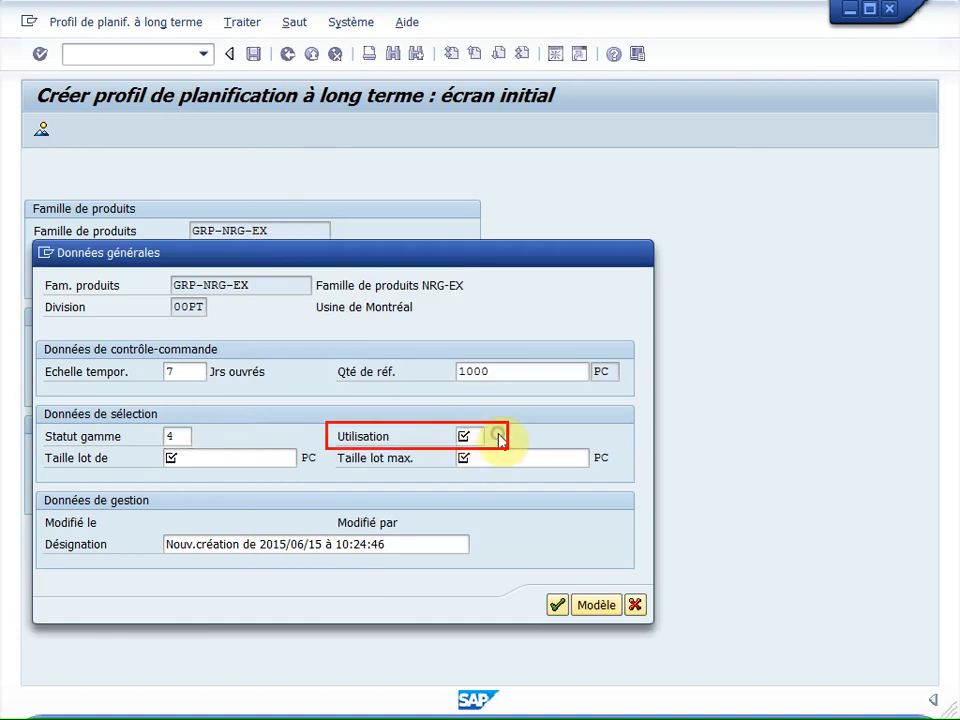
left_click(495, 438)
left_click_drag(606, 430, 596, 141)
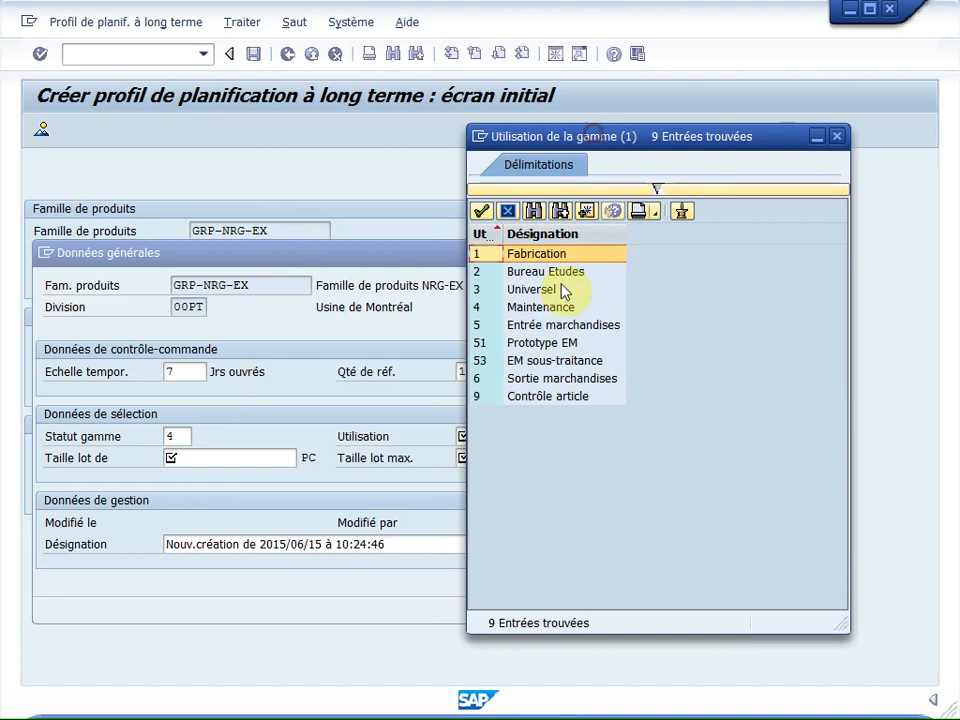
left_click(596, 258)
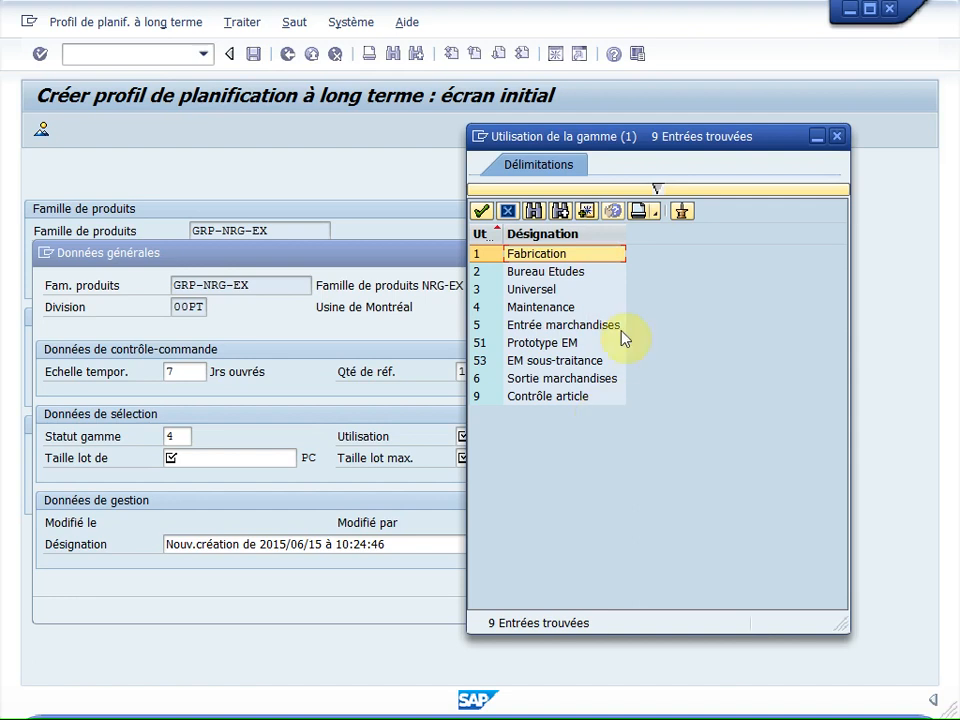
left_click(480, 211)
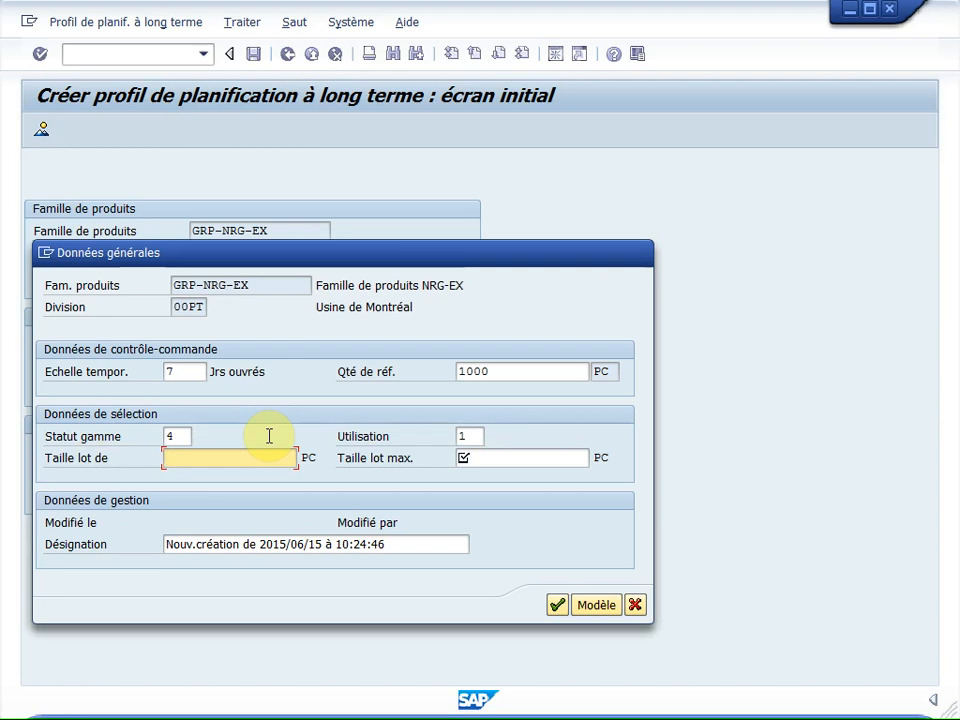
Set the lot size range from 1 to 99999999 PC and confirm the general data
type("1")
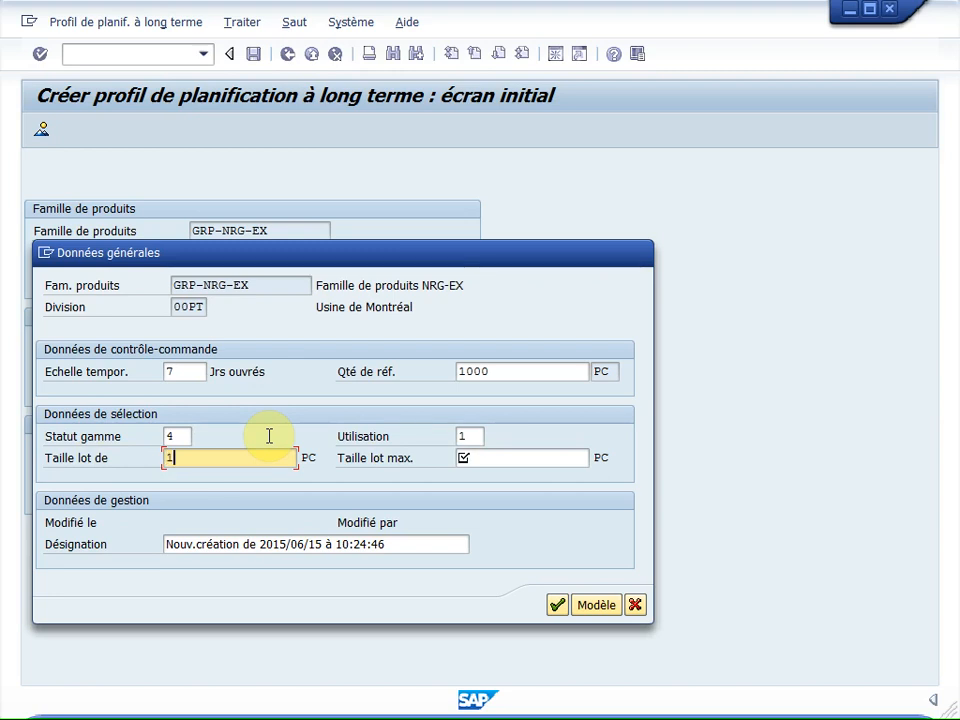
left_click(540, 455)
type("99999999")
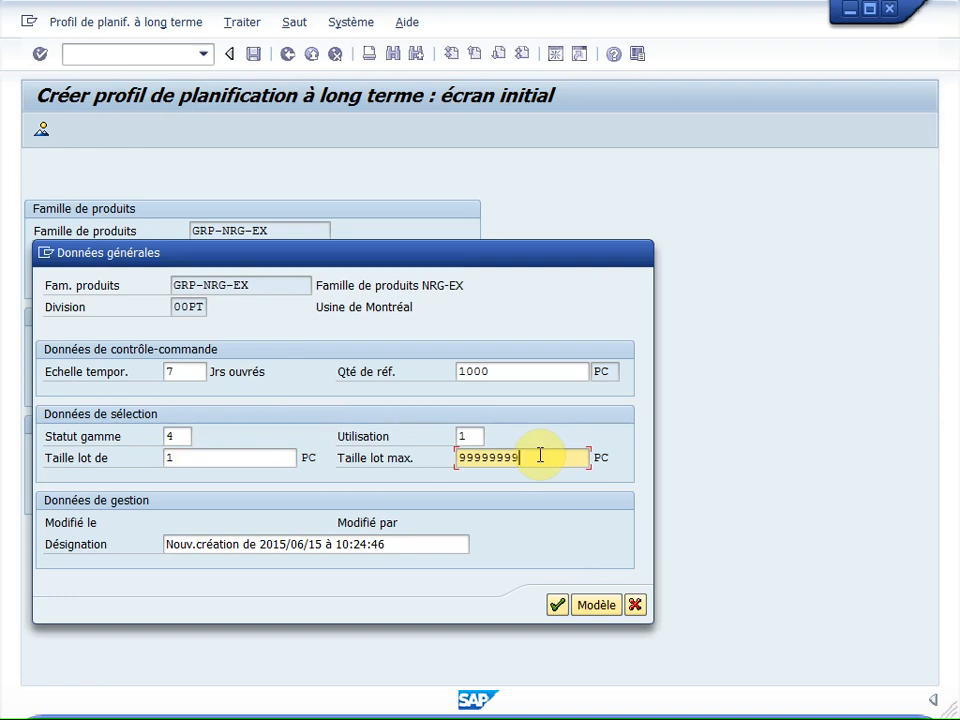
left_click(557, 606)
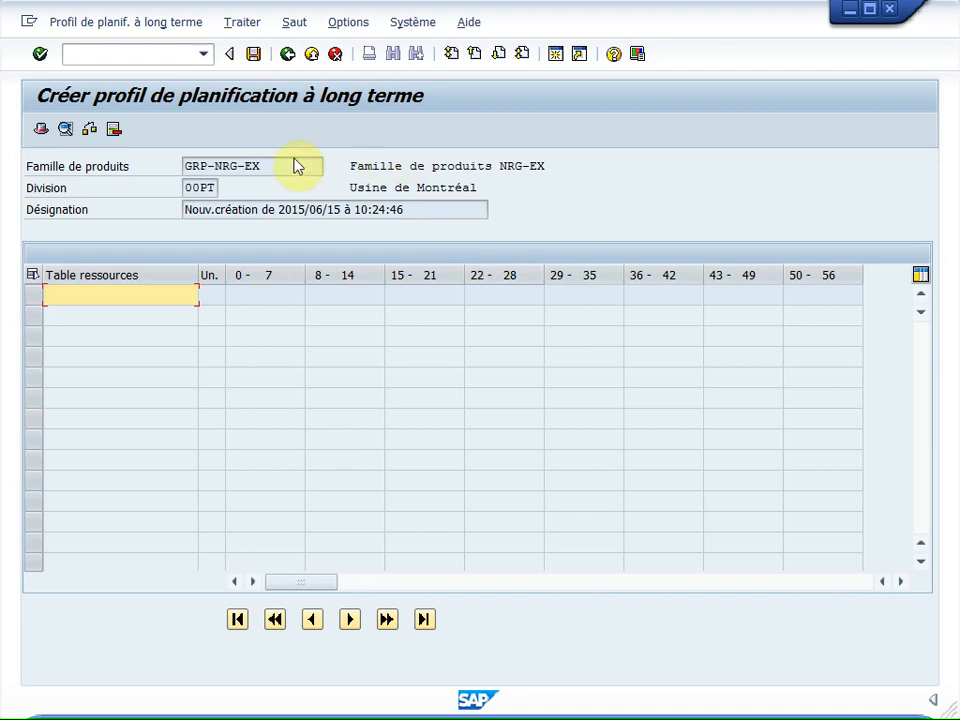
Add a resource of type Poste de travail to the profile: work center EMBA, division 00PT, unit H
left_click(65, 128)
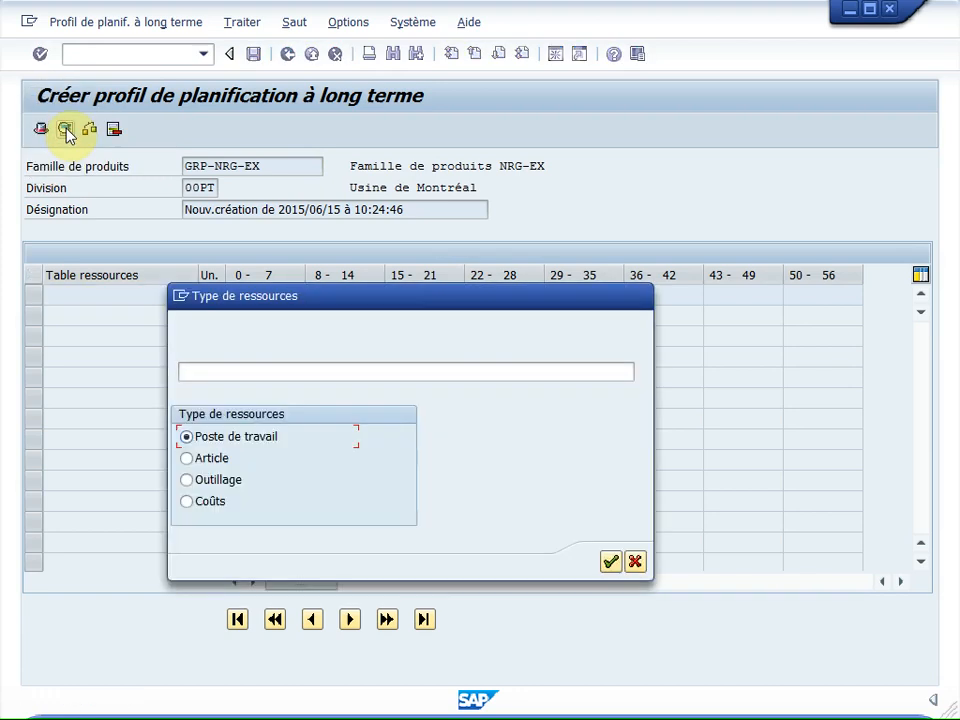
left_click_drag(407, 304, 497, 175)
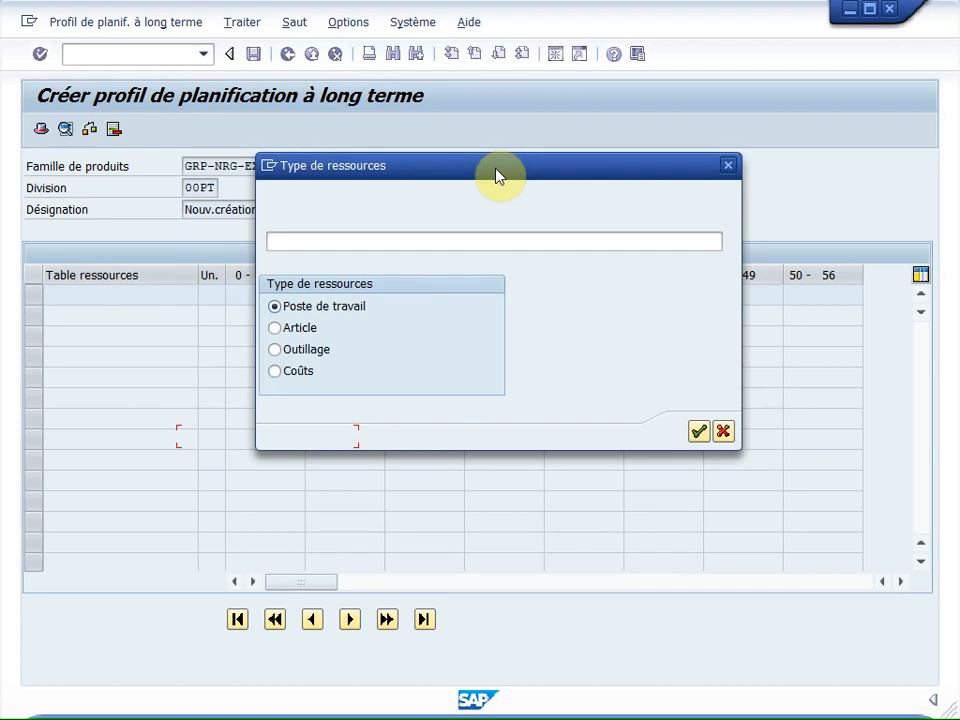
left_click(699, 432)
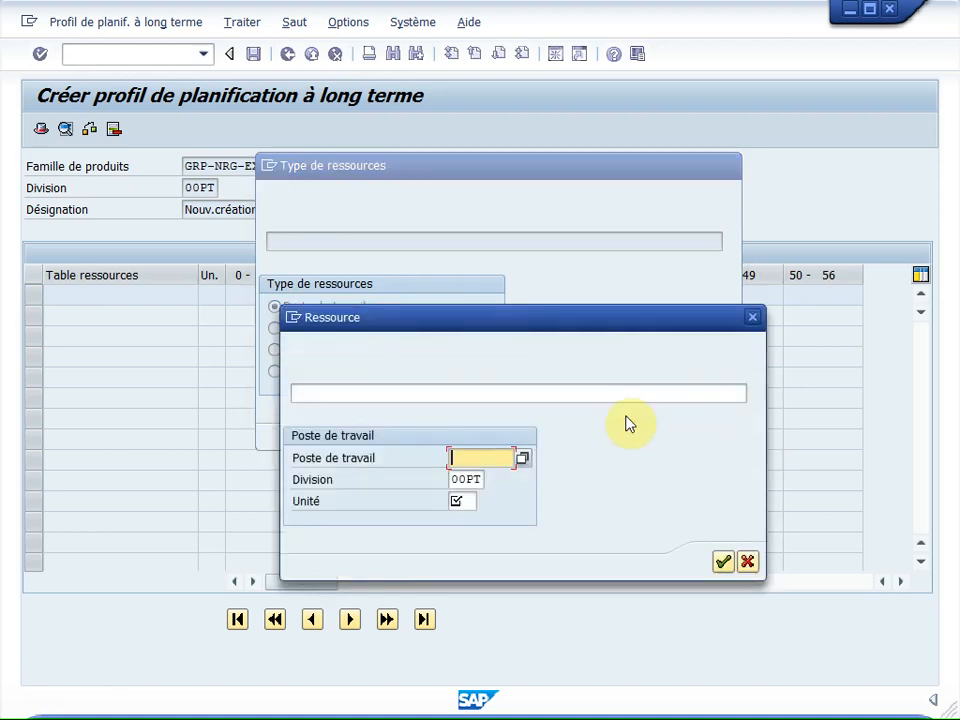
left_click_drag(610, 285, 674, 193)
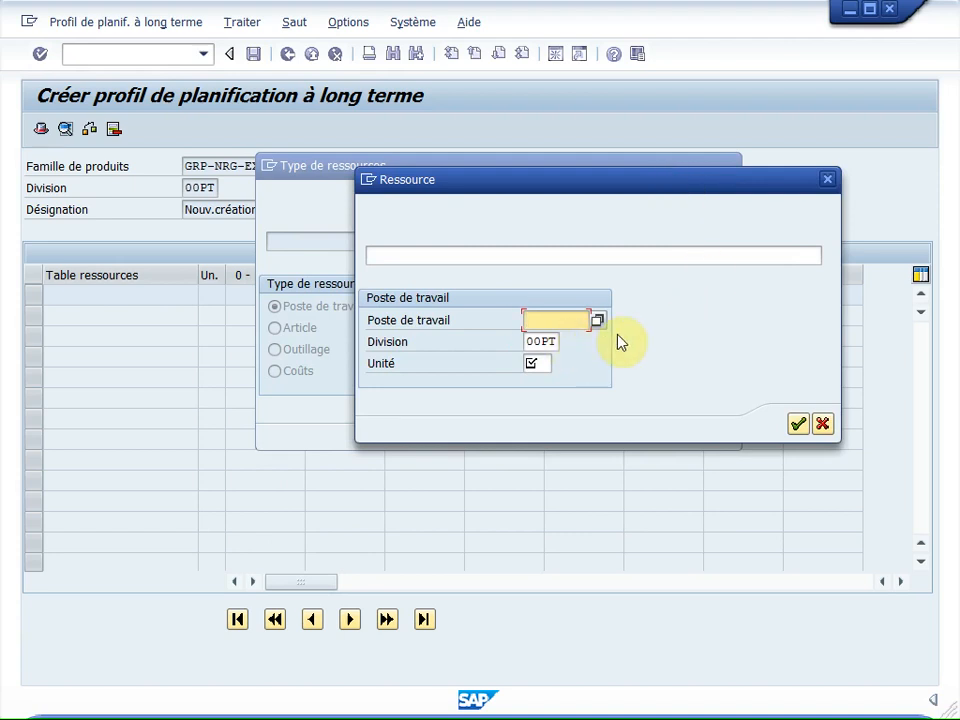
type("EMBA")
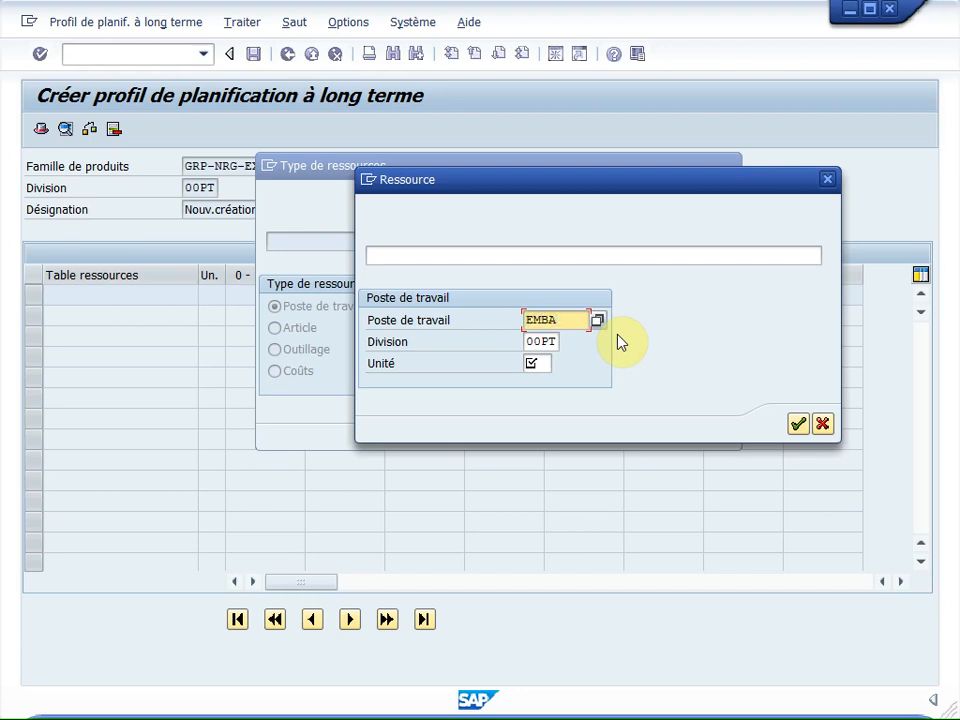
left_click(538, 362)
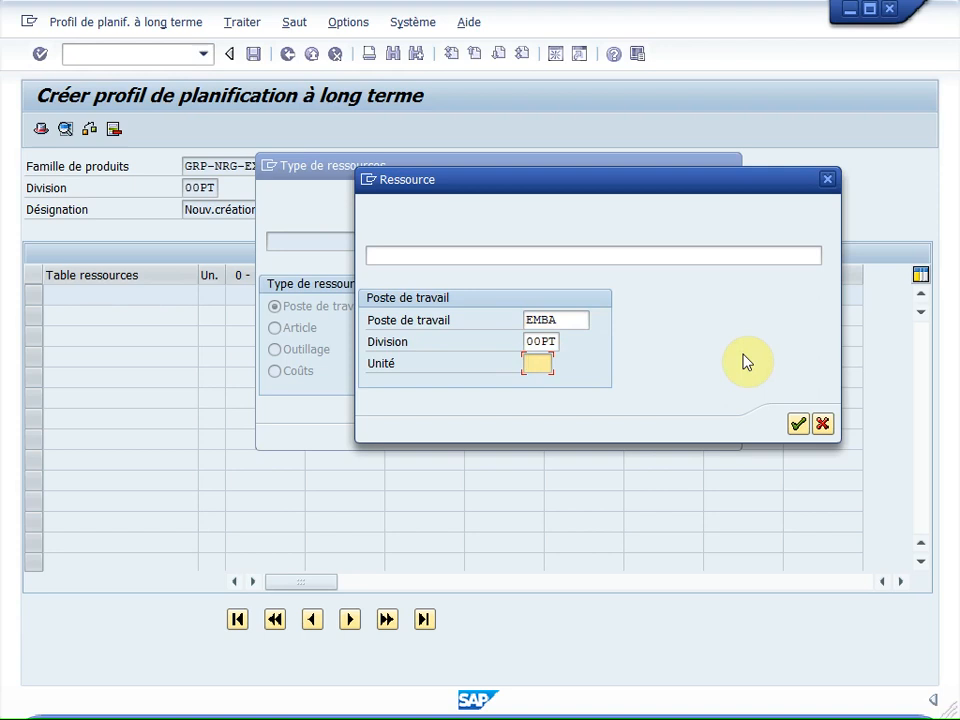
type("H")
left_click(797, 425)
Enter 3.3 hours for work center EMBA in the 0-7 day period and save the planning profile
key("Tab")
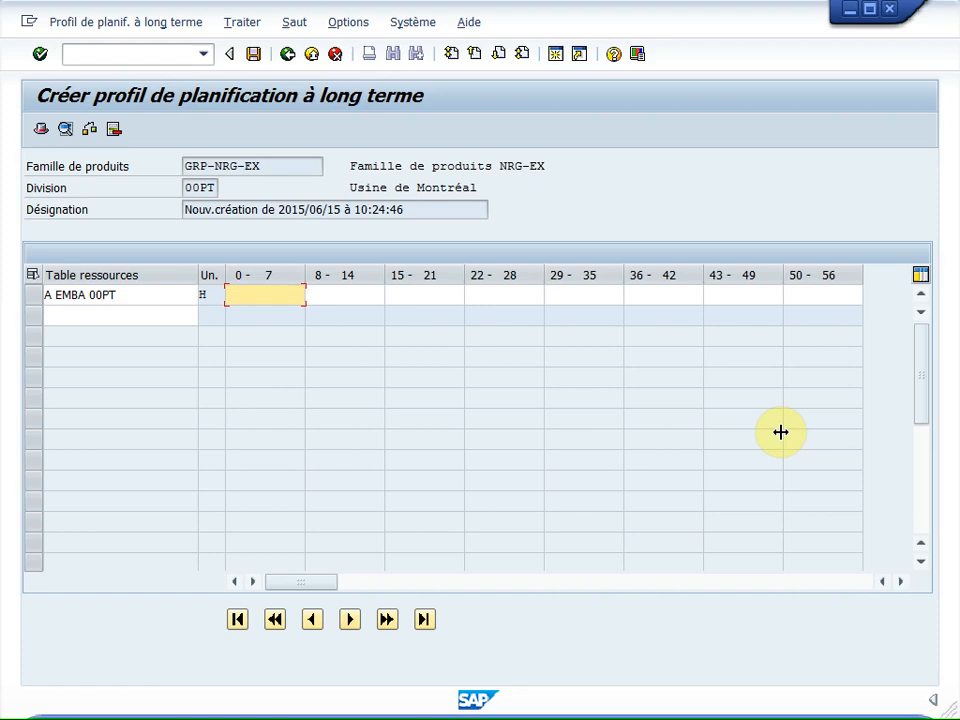
type("3.3")
key("ctrl+a")
left_click(255, 60)
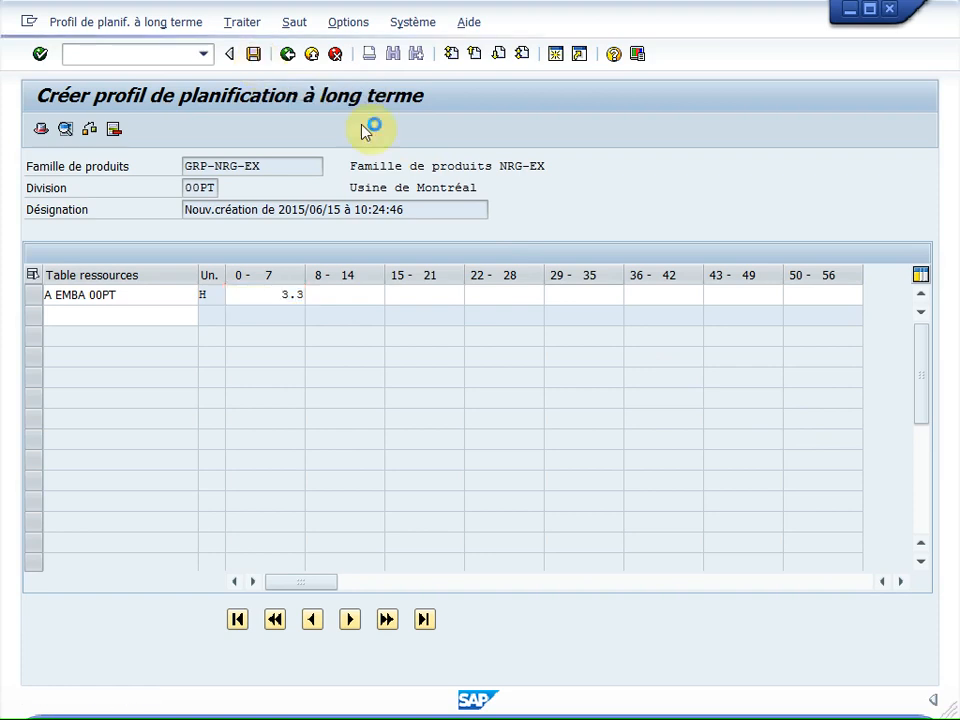